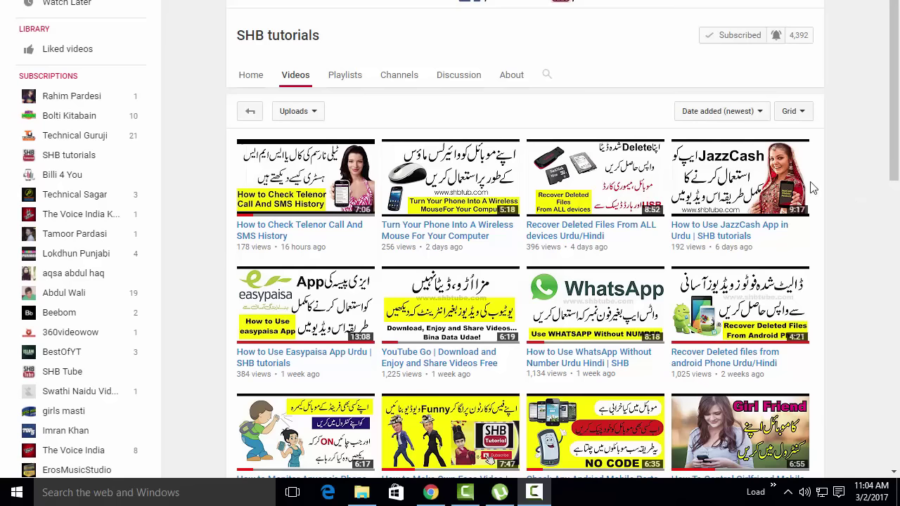
# Search Windows for 'exce' and launch Microsoft Office Excel 2007 with a blank Book1
pyautogui.click(209, 492)
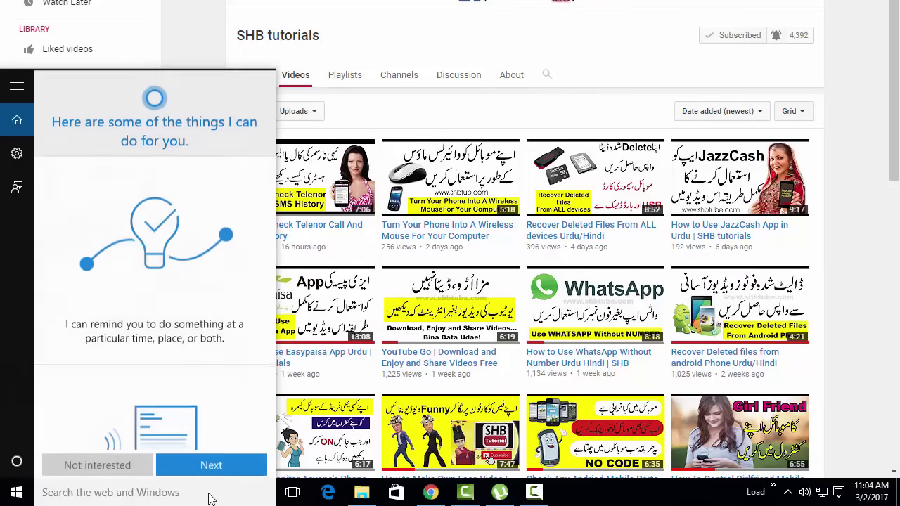
pyautogui.write('ex')
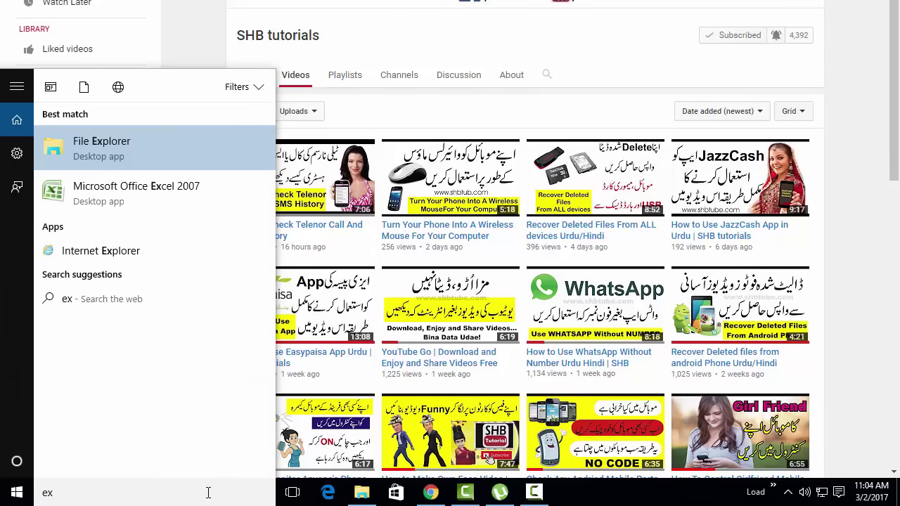
pyautogui.write('ce')
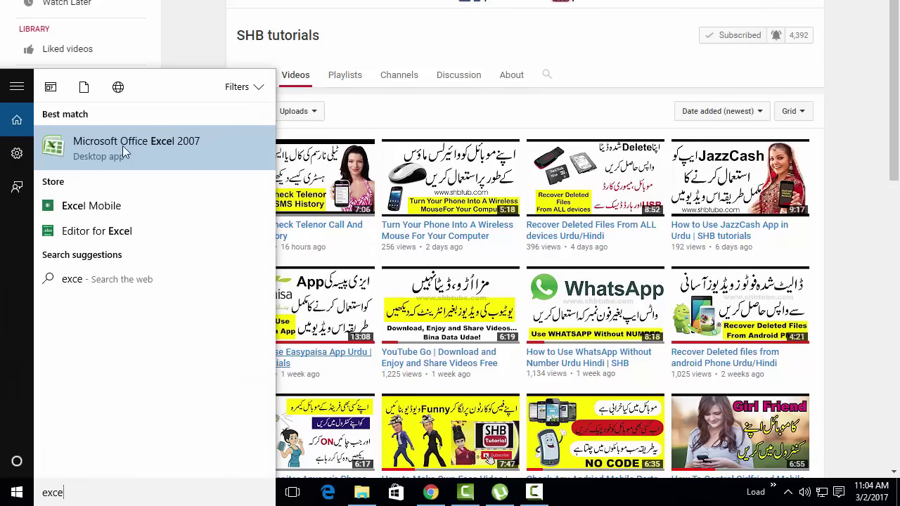
pyautogui.click(168, 145)
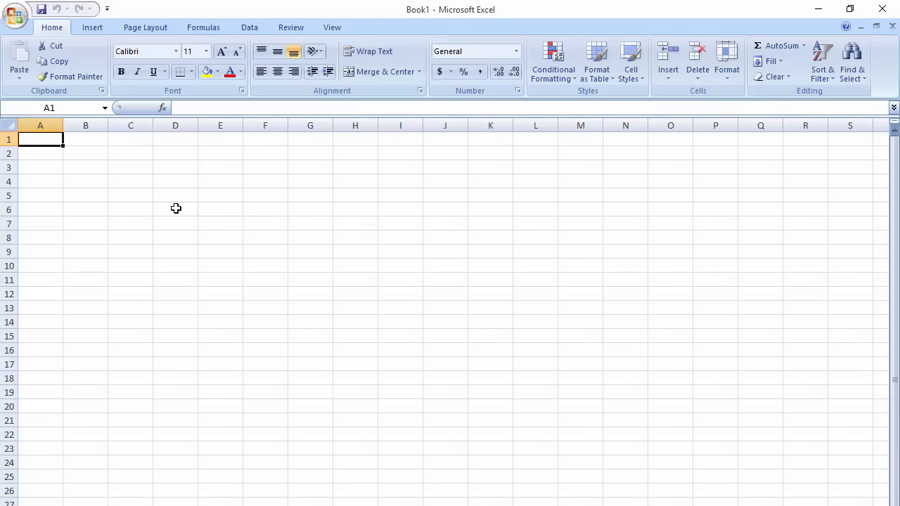
# Enter the birth date 15-May-1993 in cell E4
pyautogui.click(219, 181)
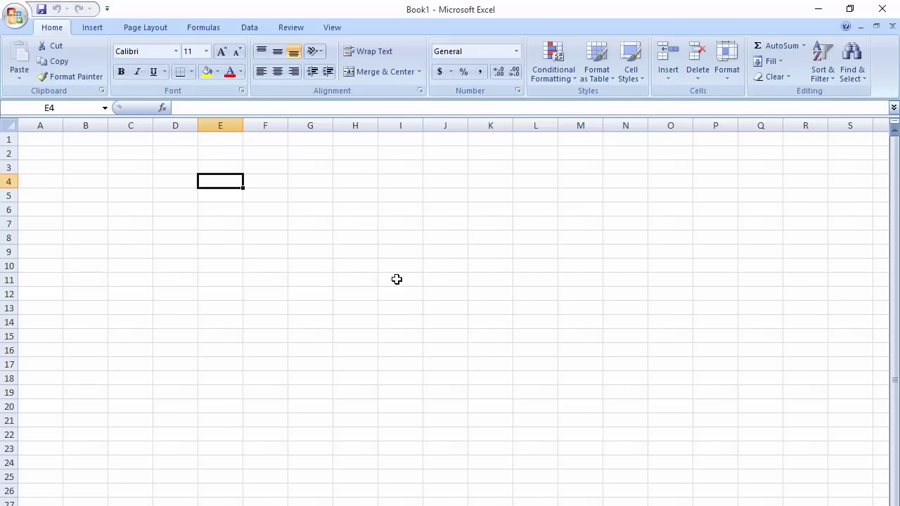
pyautogui.write('15')
pyautogui.write('-')
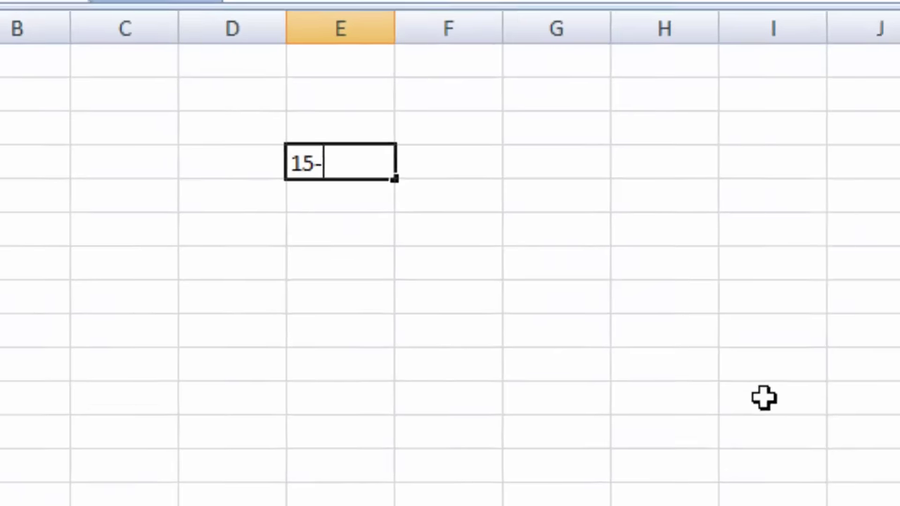
pyautogui.write('may')
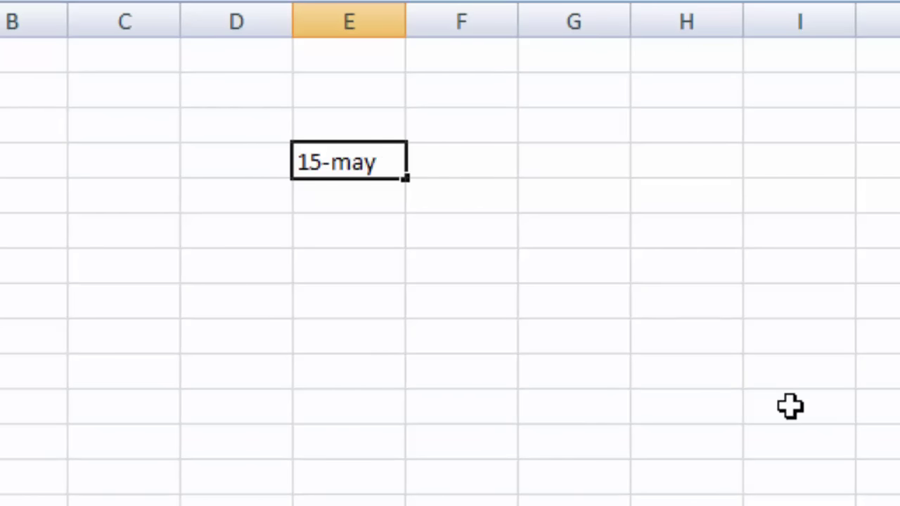
pyautogui.write('-19')
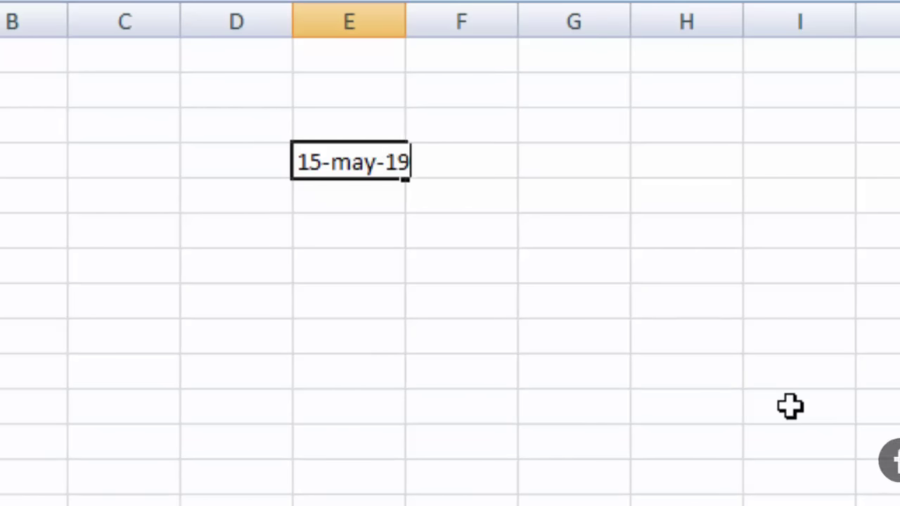
pyautogui.write('93')
pyautogui.press('Return')
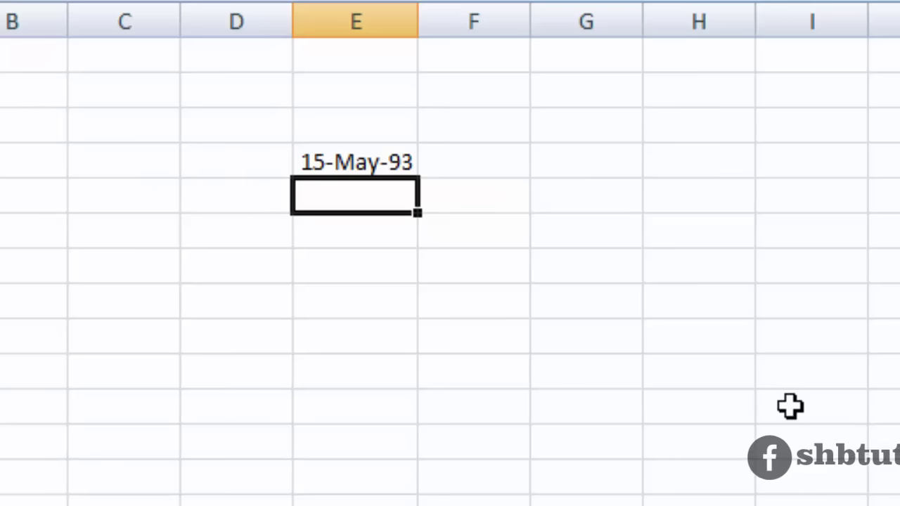
# Put the labels year, month and days in D5–D7, then return to cell E5
pyautogui.click(225, 194)
pyautogui.write('y')
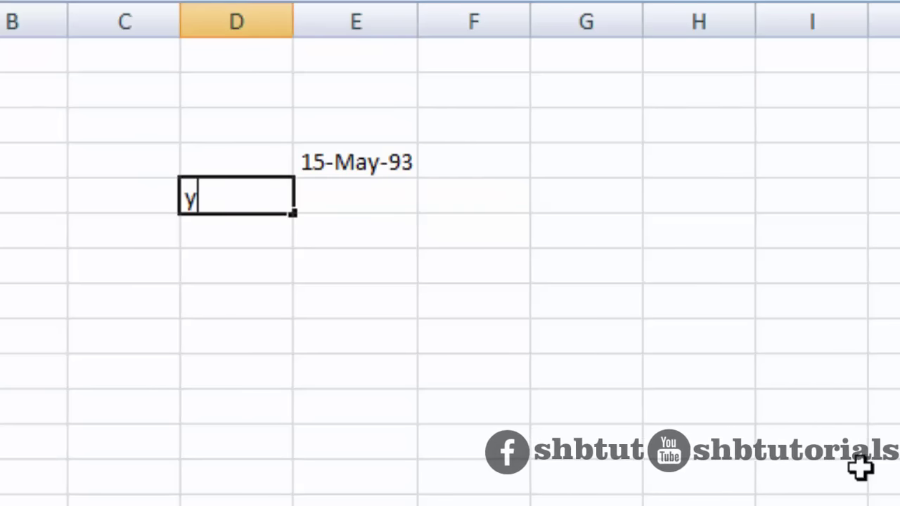
pyautogui.write('ear')
pyautogui.press('Return')
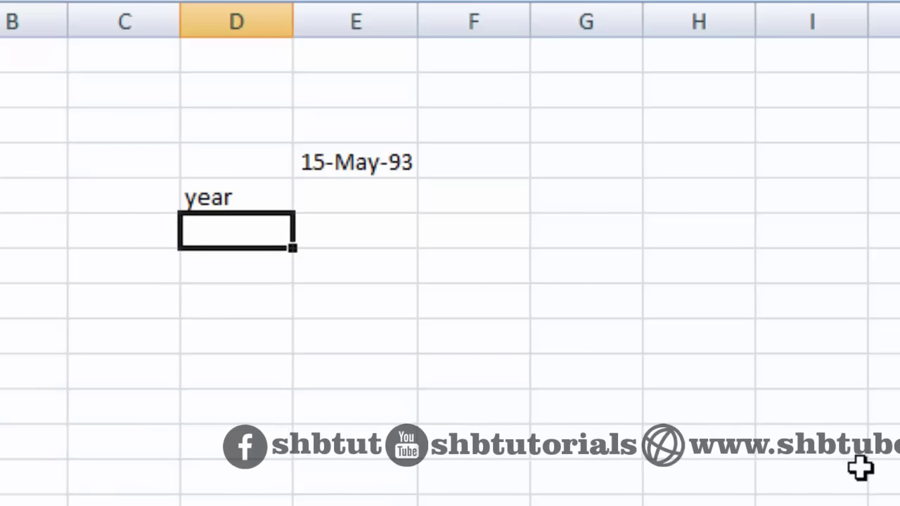
pyautogui.write('month')
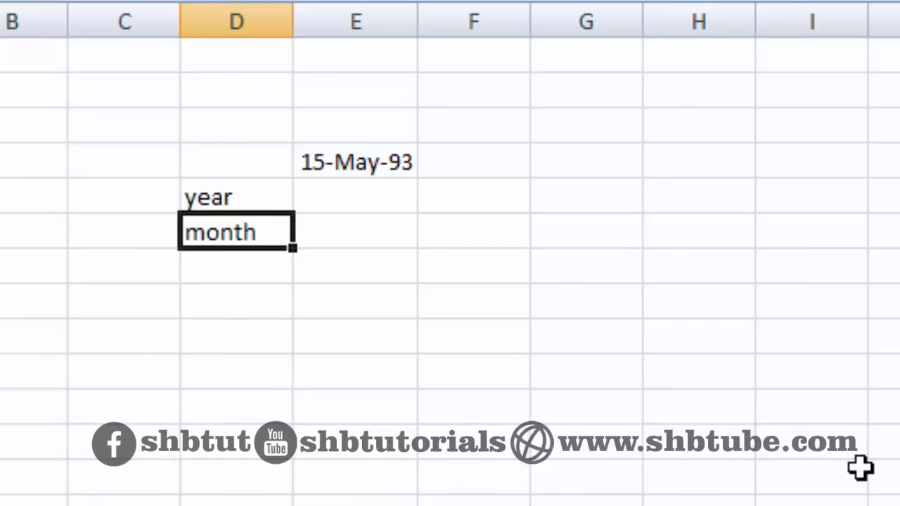
pyautogui.press('Return')
pyautogui.write('da')
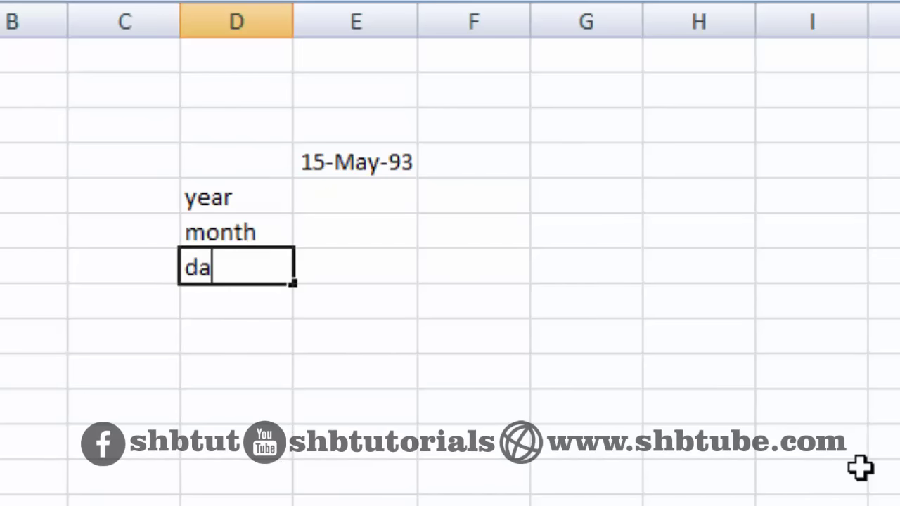
pyautogui.write('ys')
pyautogui.press('Tab')
pyautogui.press('Up')
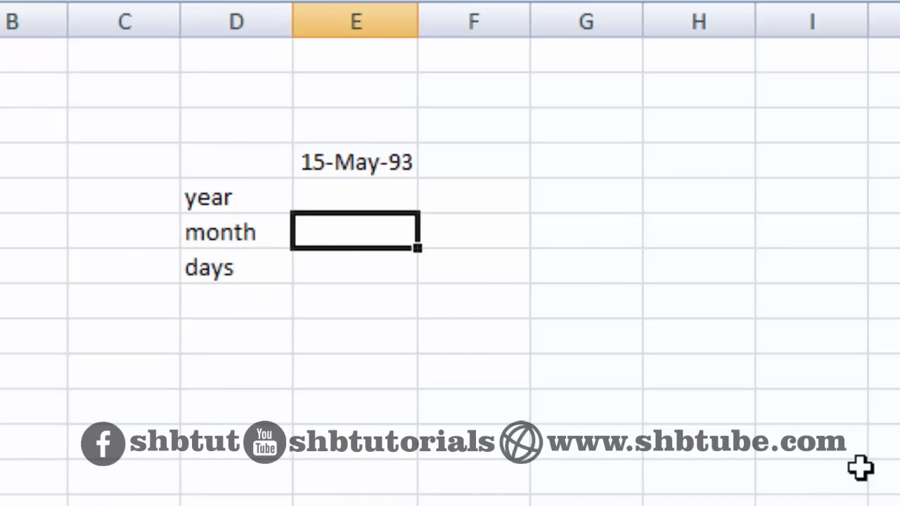
pyautogui.press('Left')
pyautogui.press('Right')
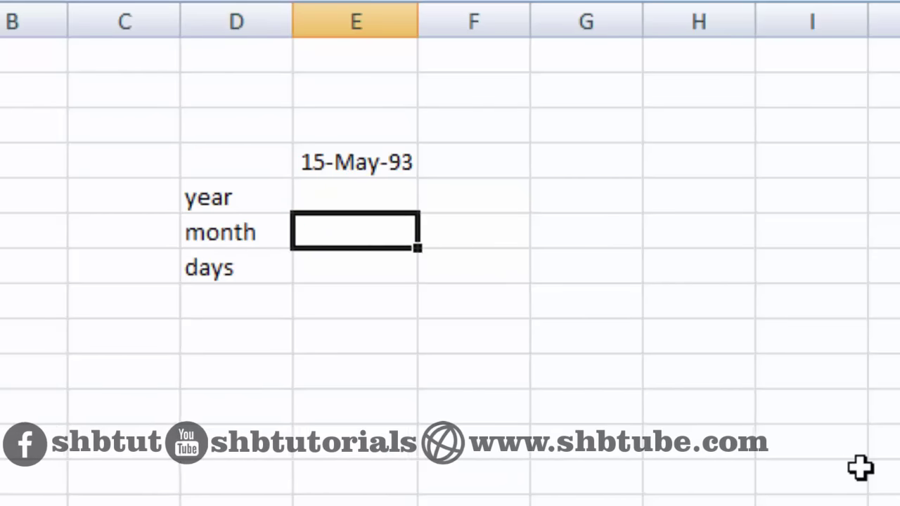
pyautogui.press('Down')
pyautogui.press('Up')
pyautogui.press('Up')
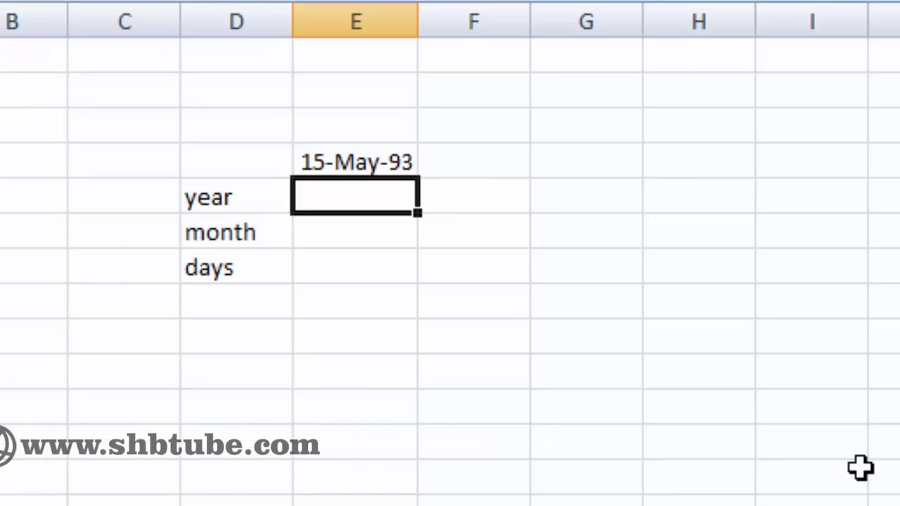
# Enter =DATEDIF(E4,TODAY(),"Y") in E5 so it shows 23 full years
pyautogui.write('=')
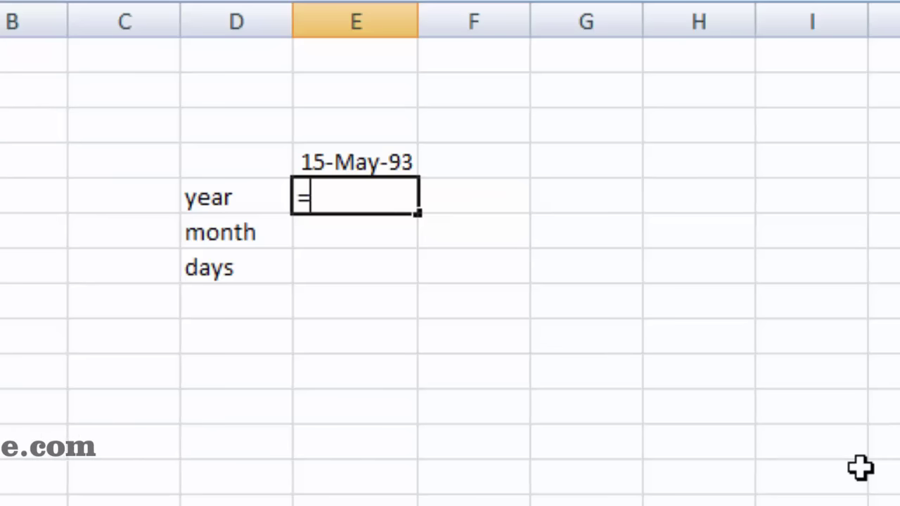
pyautogui.write('da')
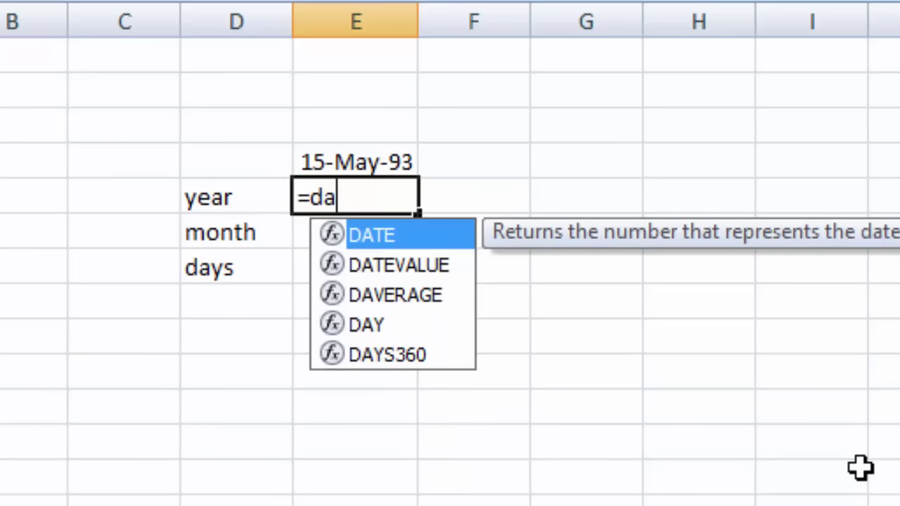
pyautogui.write('ted')
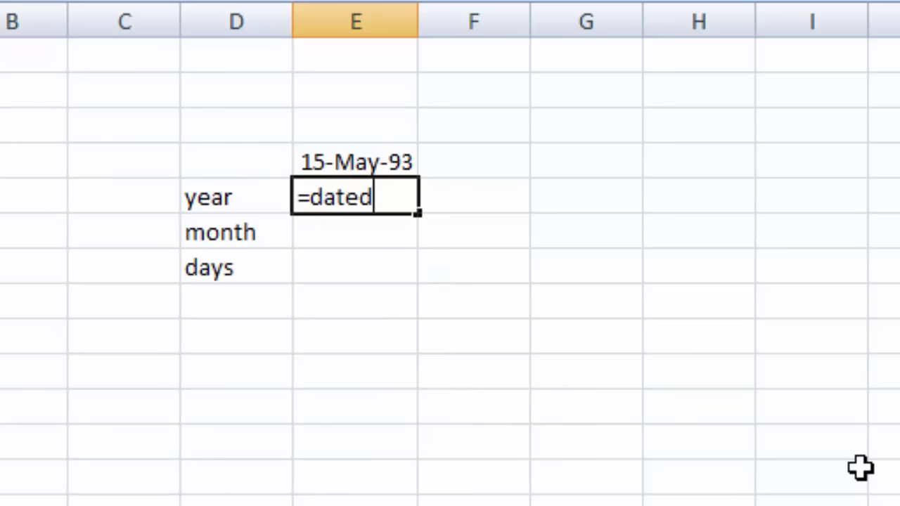
pyautogui.write('if')
pyautogui.write('(')
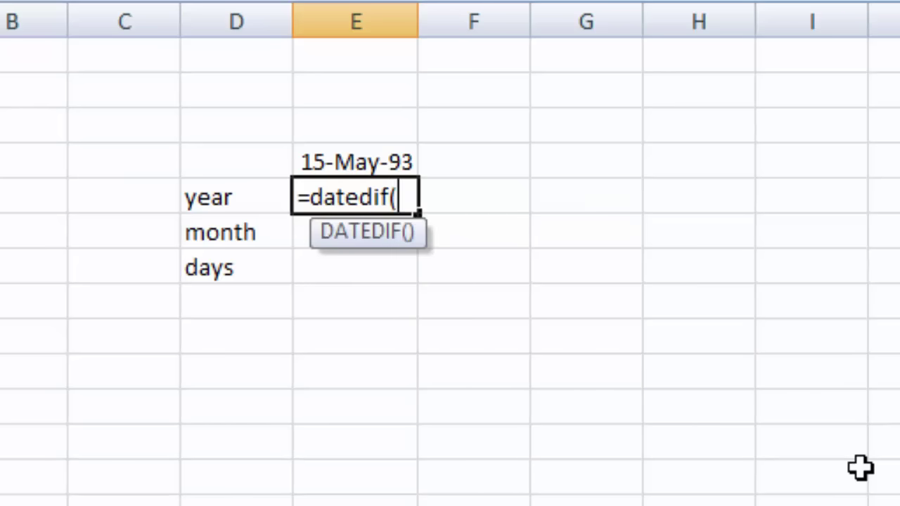
pyautogui.click(337, 158)
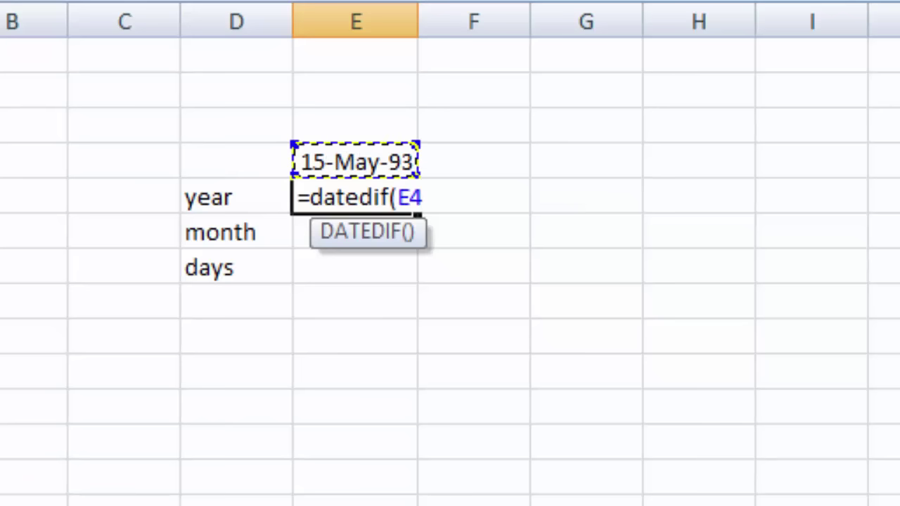
pyautogui.write(',')
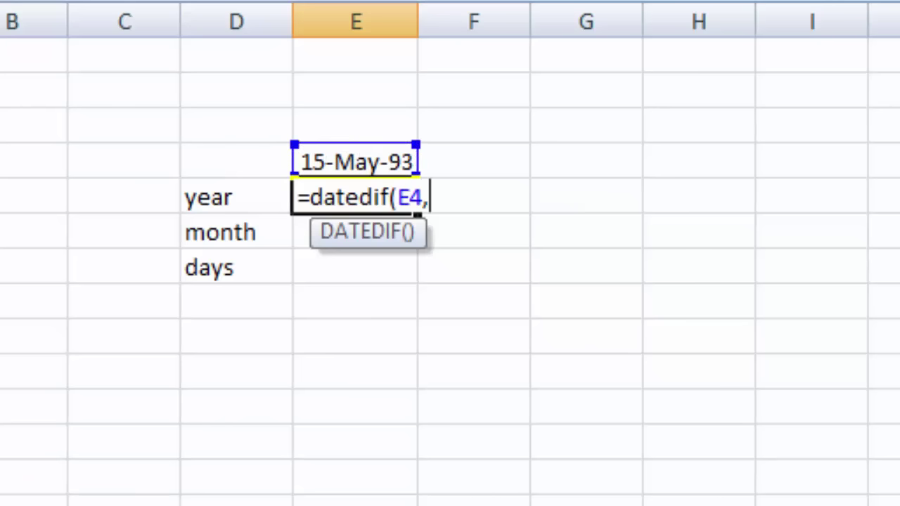
pyautogui.write('to')
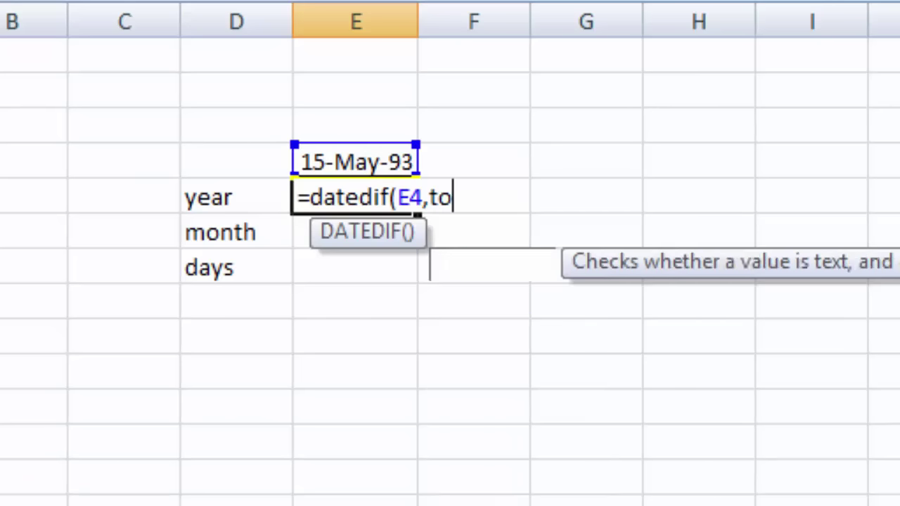
pyautogui.write('day')
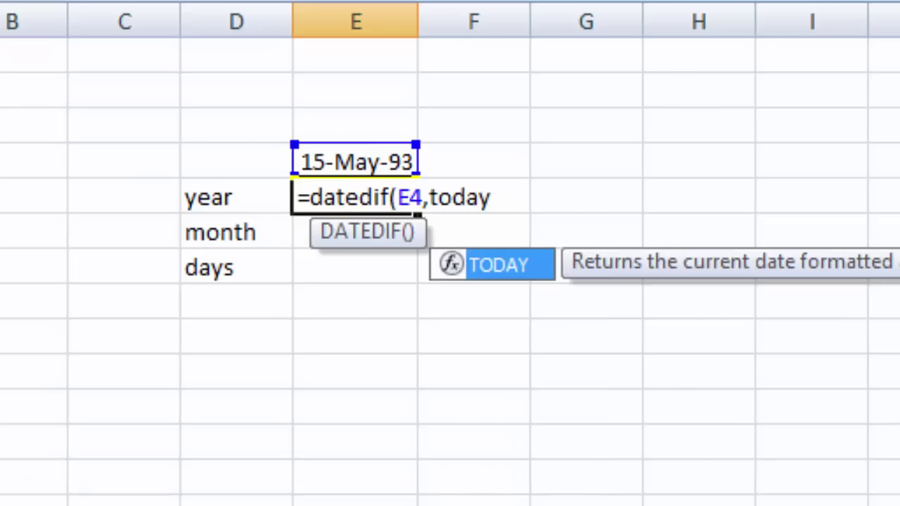
pyautogui.write('()')
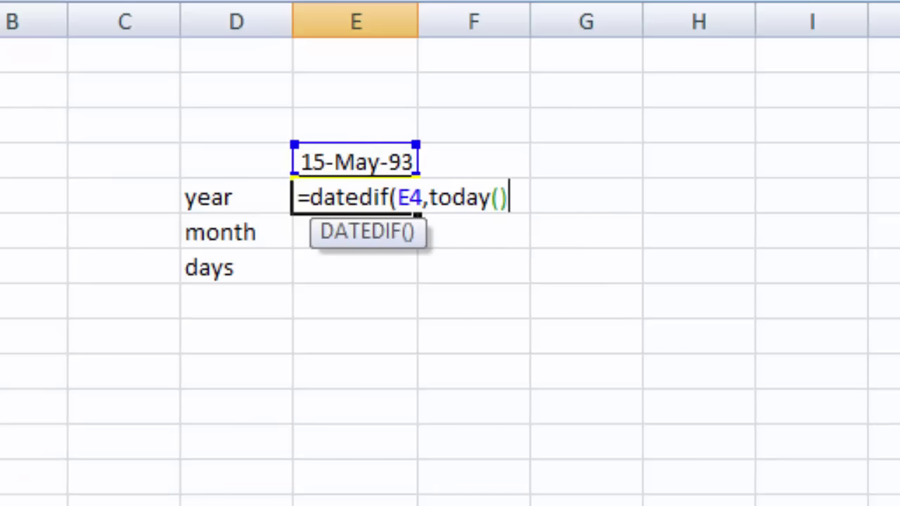
pyautogui.write(',"')
pyautogui.write('Y')
pyautogui.write('")')
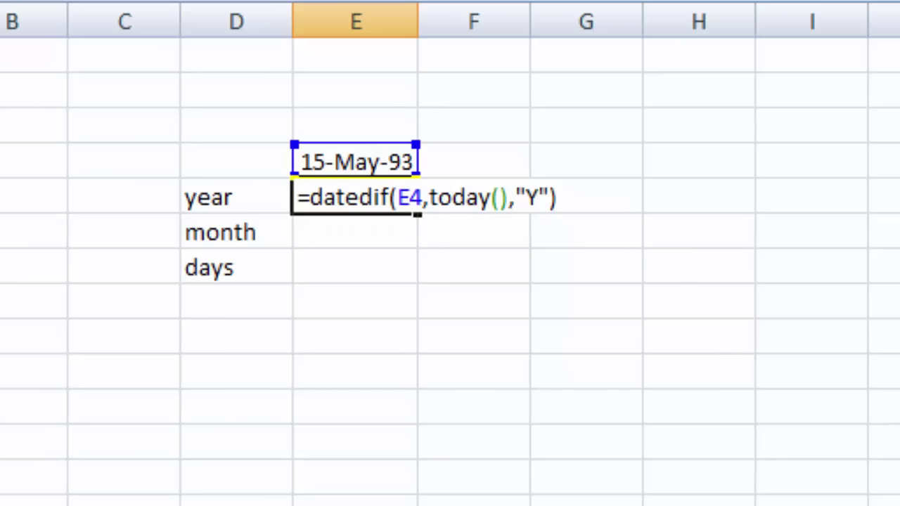
pyautogui.press('Return')
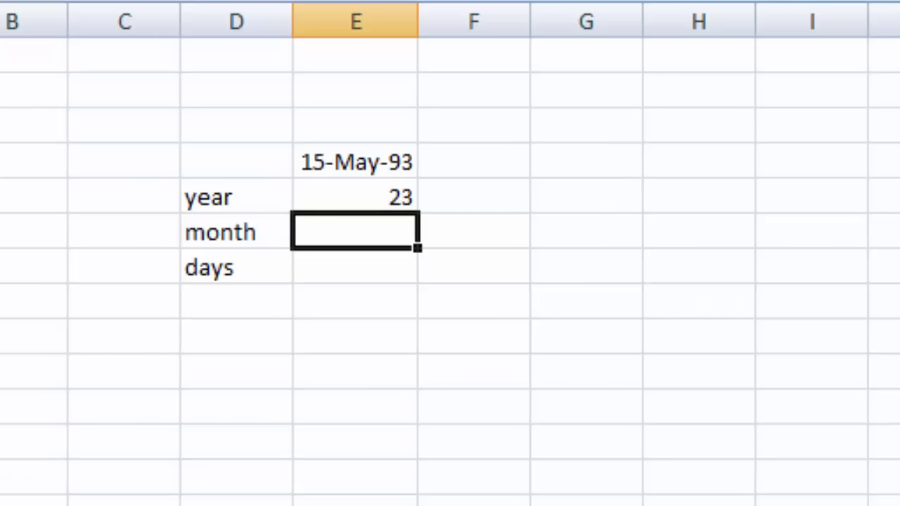
# Enter =DATEDIF(E4,TODAY(),"YM") in E6, giving 9 leftover months
pyautogui.write('=')
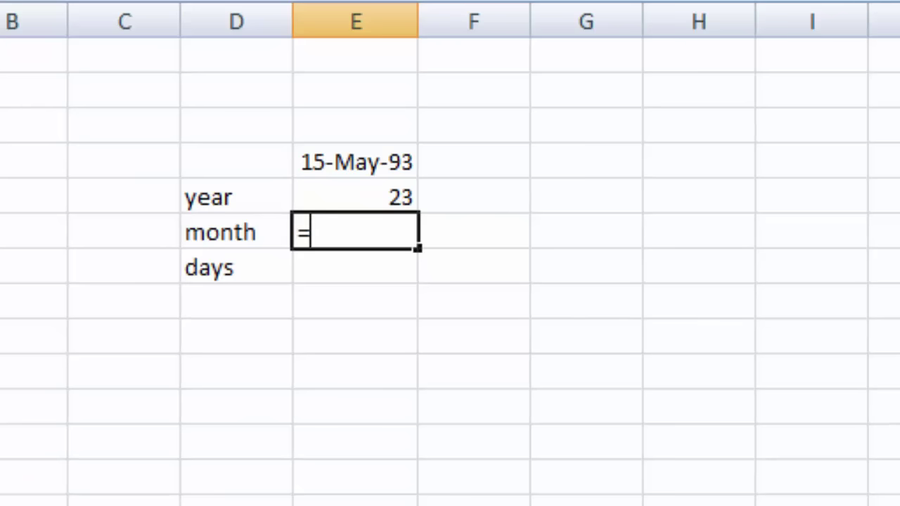
pyautogui.write('dats')
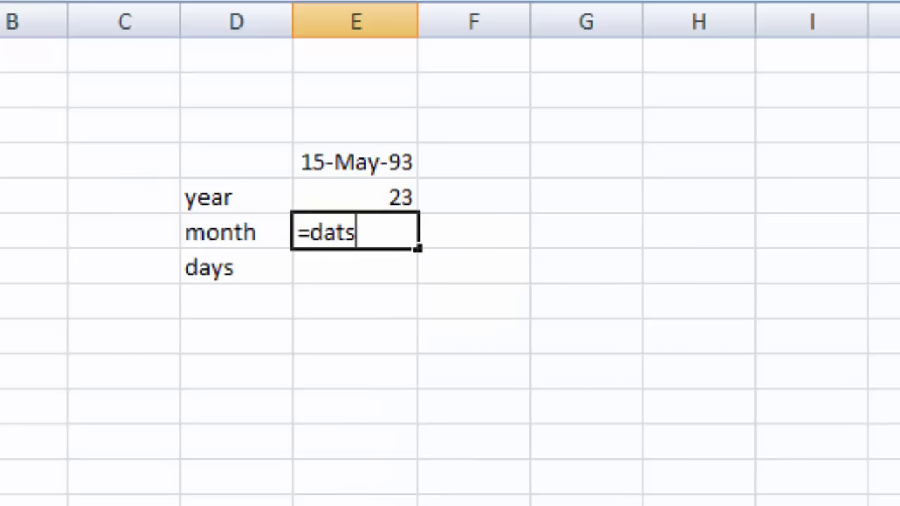
pyautogui.press('BackSpace')
pyautogui.write('eif')
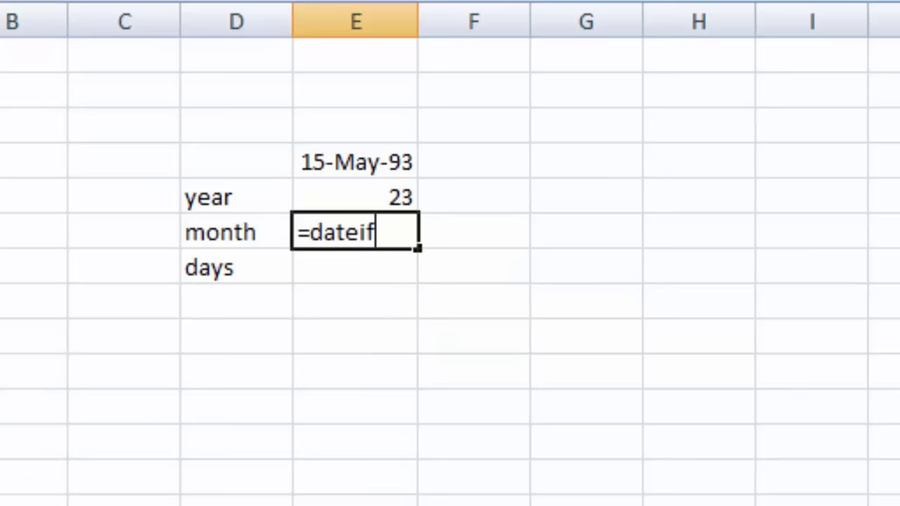
pyautogui.press('BackSpace')
pyautogui.press('BackSpace')
pyautogui.write('d')
pyautogui.write('if(')
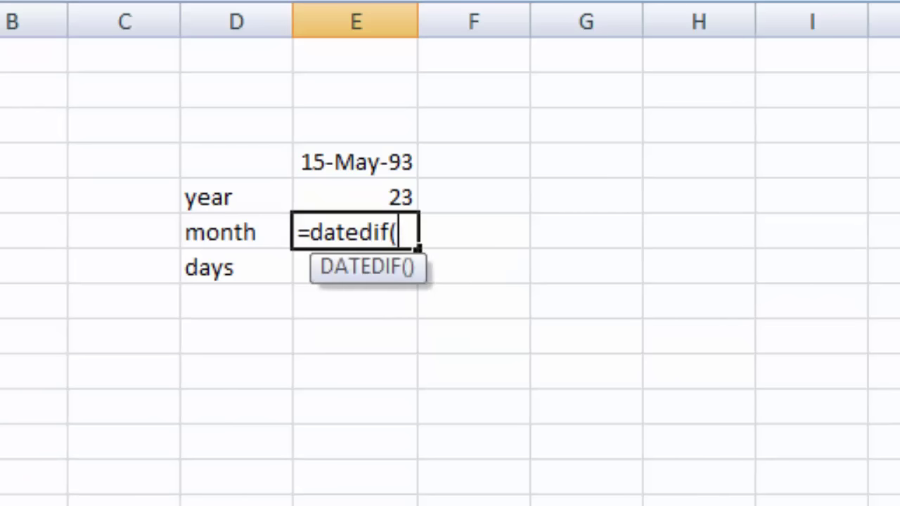
pyautogui.click(382, 163)
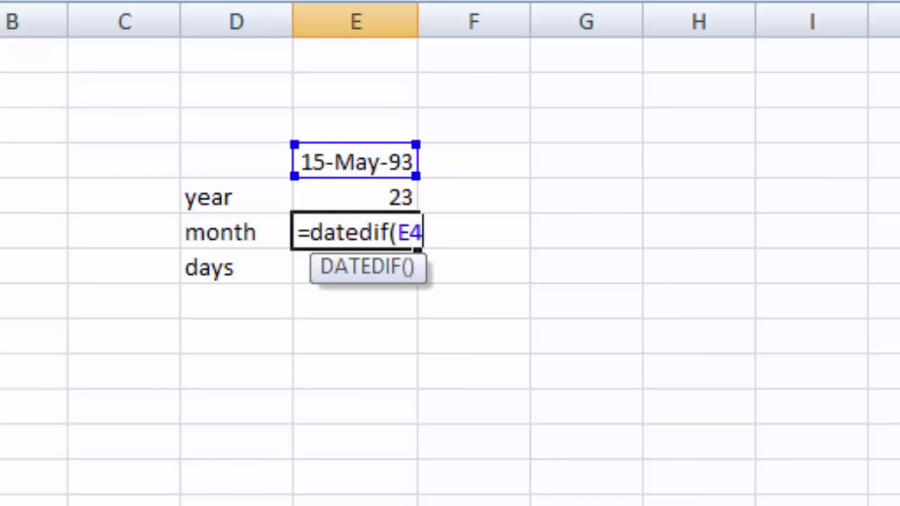
pyautogui.write(',t')
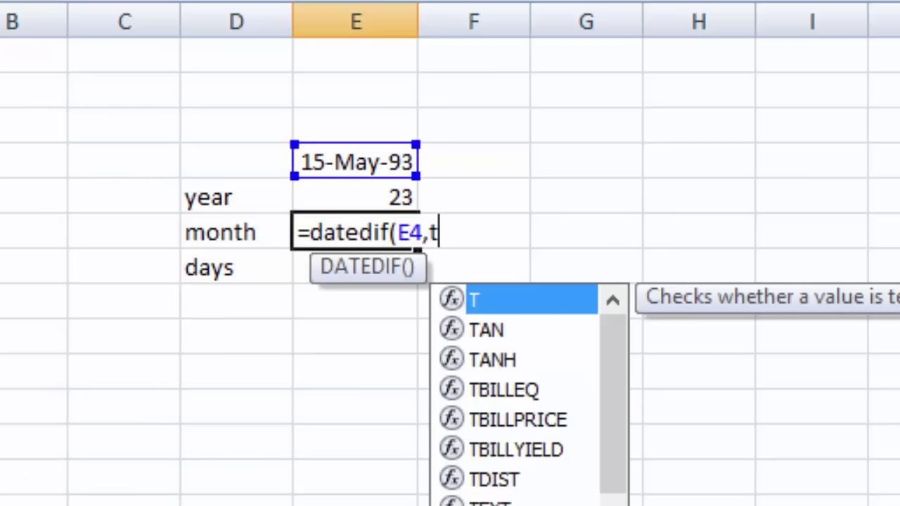
pyautogui.write('oday')
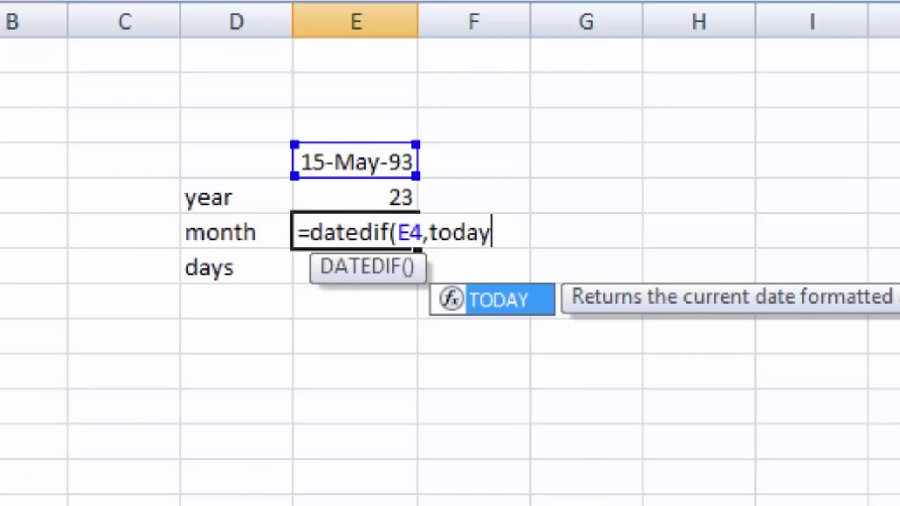
pyautogui.write('(')
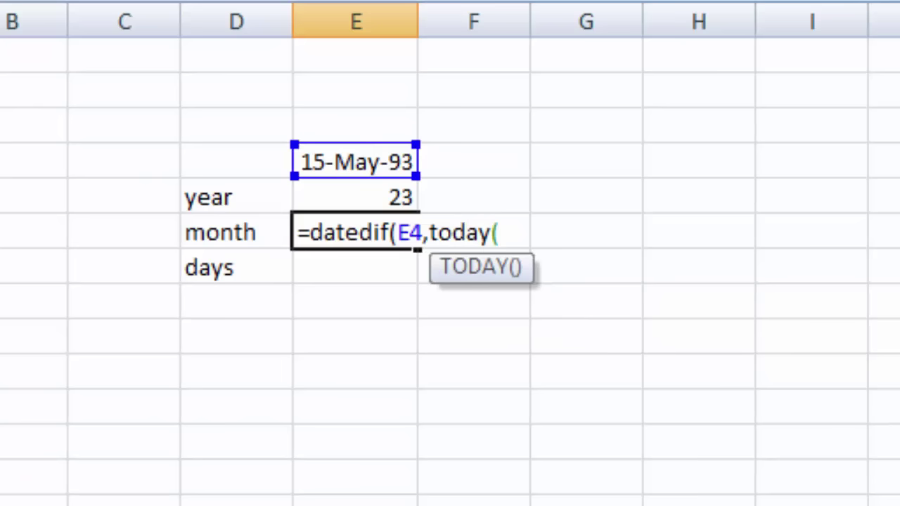
pyautogui.write('),')
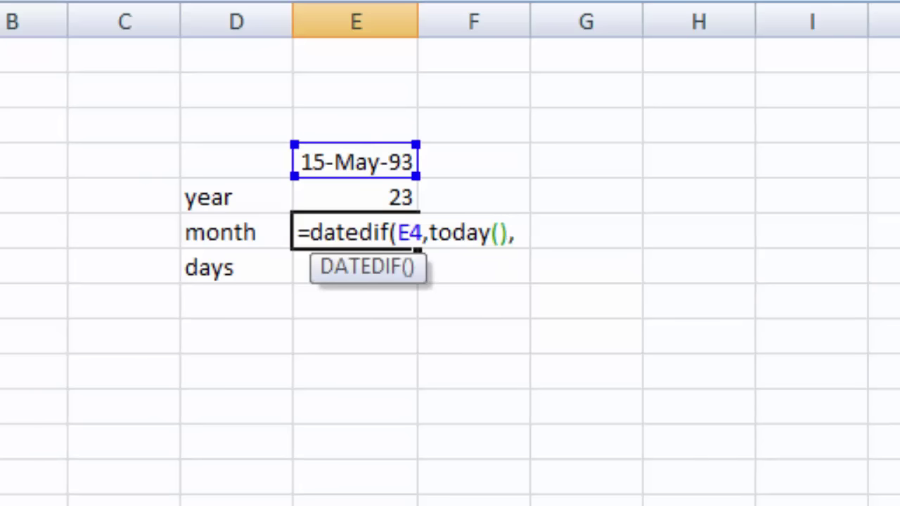
pyautogui.write('"')
pyautogui.write('Y')
pyautogui.write('M')
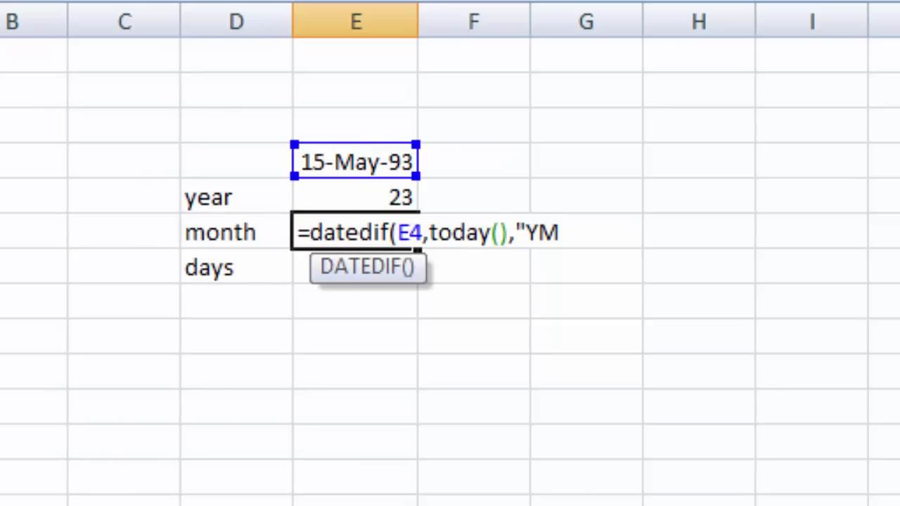
pyautogui.write('"')
pyautogui.write(')')
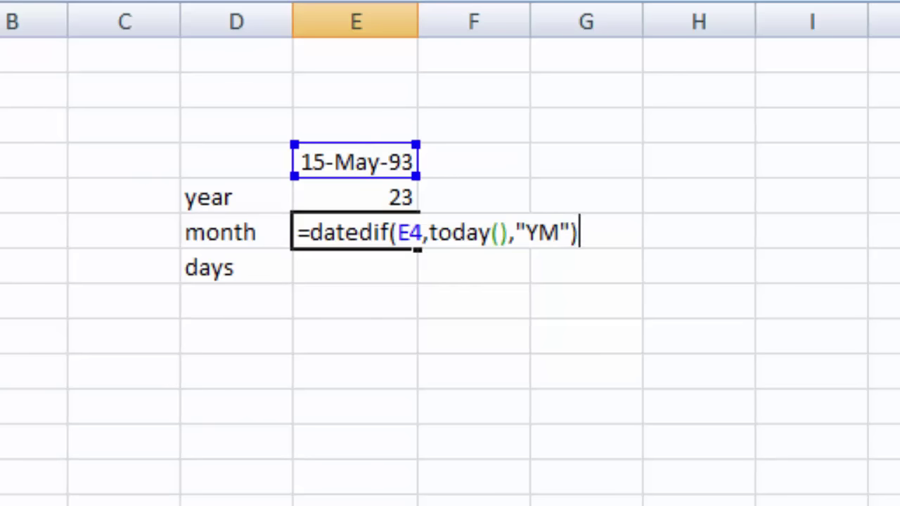
pyautogui.press('Return')
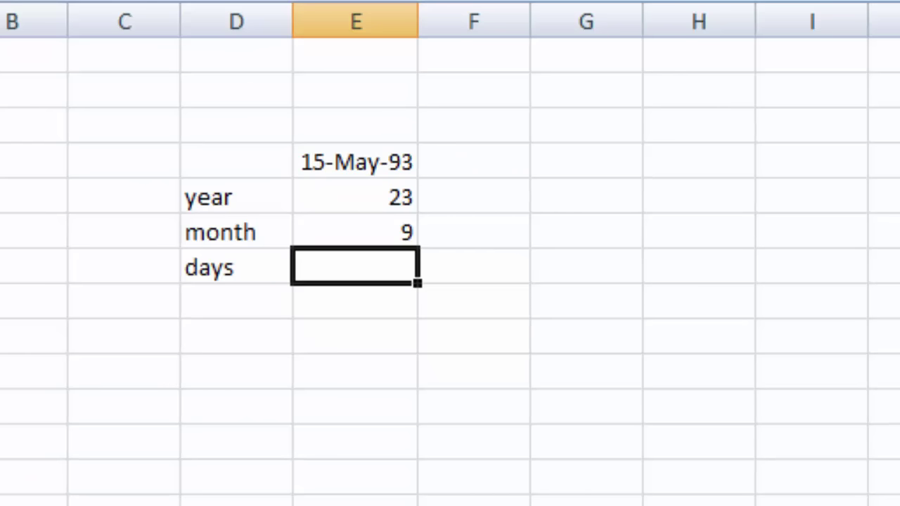
# Type the days formula =DATEDIF(E4;TODAY(),"MD") into E7
pyautogui.write('=')
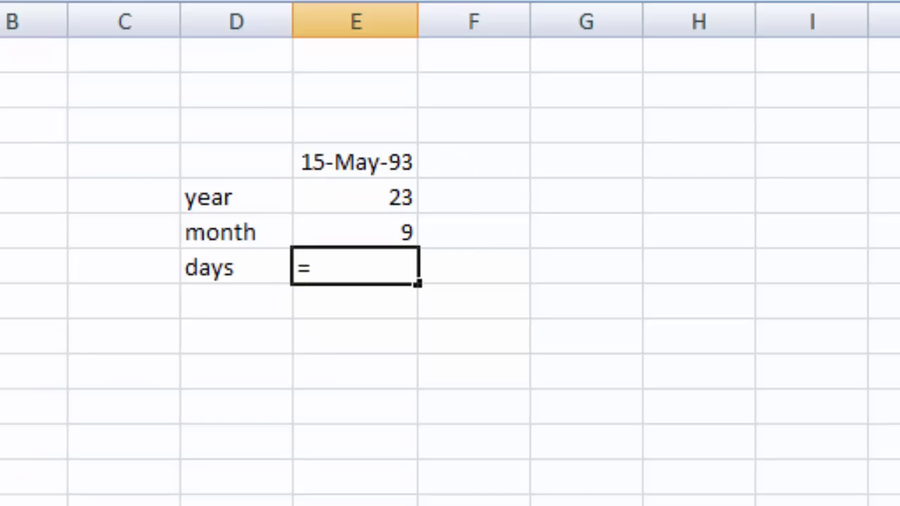
pyautogui.write('dated')
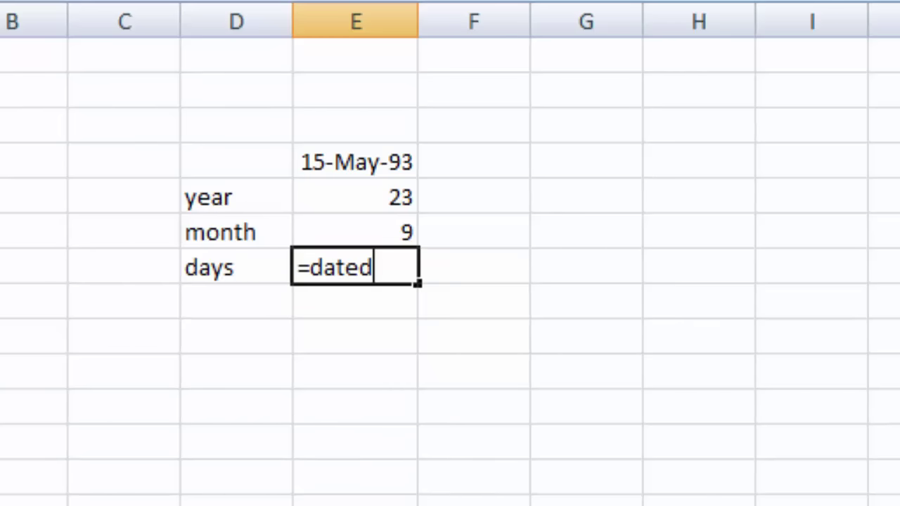
pyautogui.write('if(')
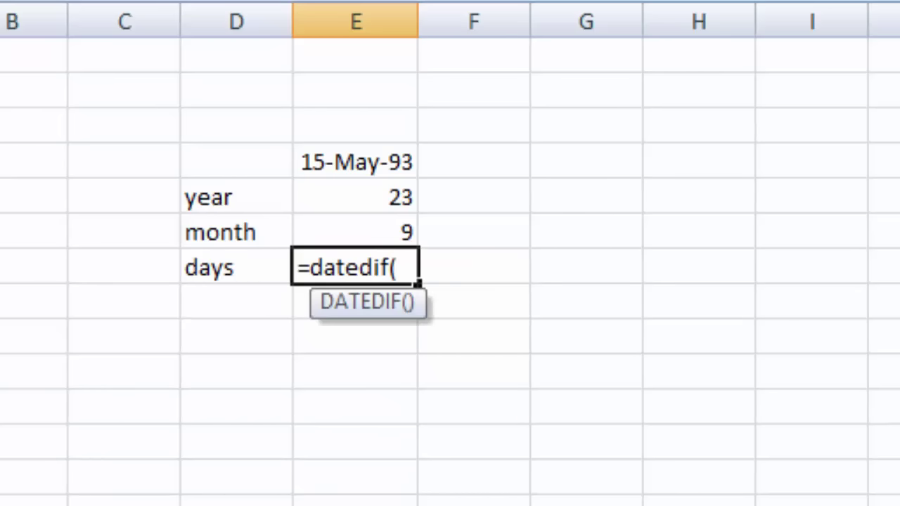
pyautogui.click(360, 158)
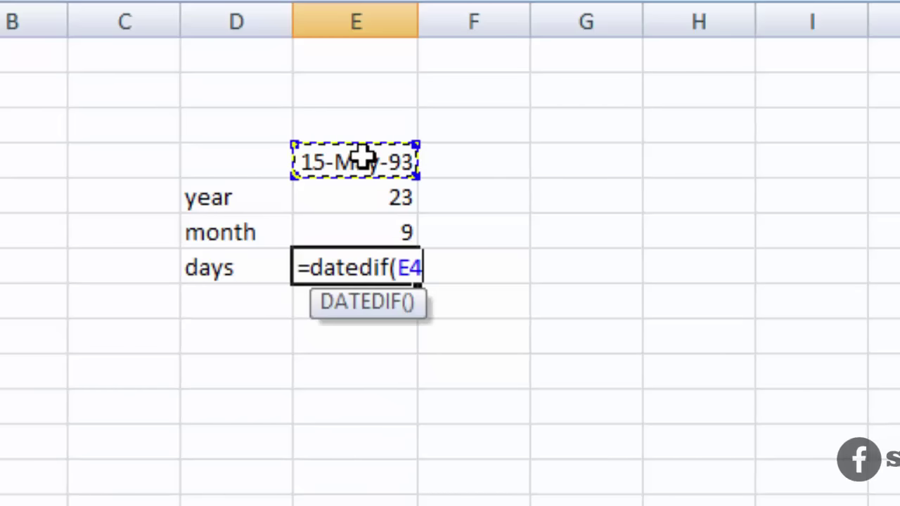
pyautogui.write(';t')
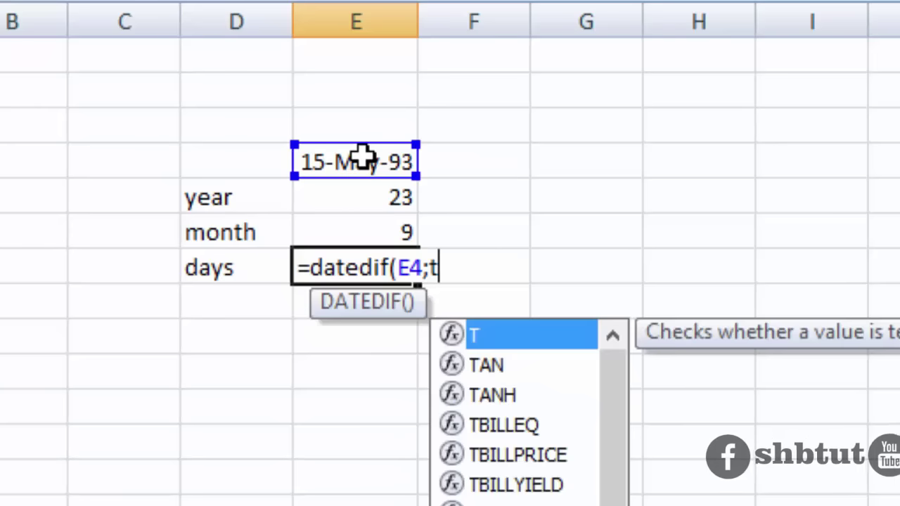
pyautogui.write('oday')
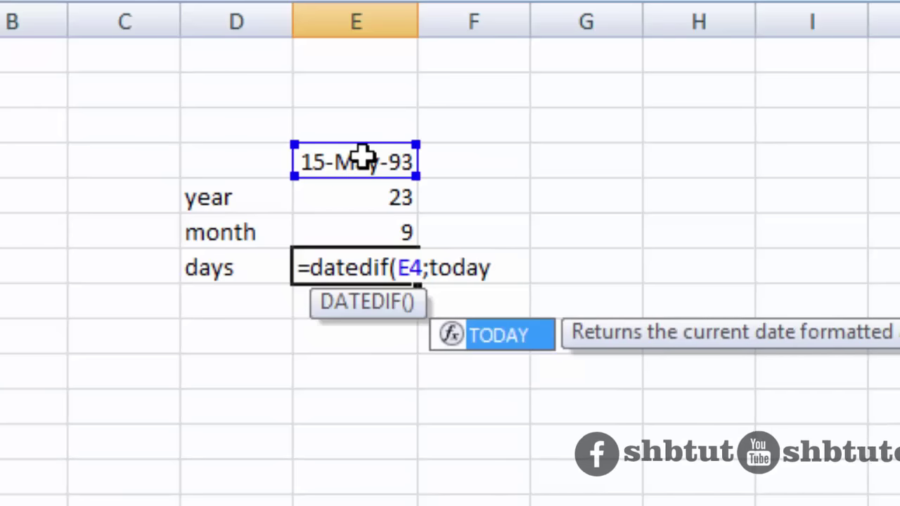
pyautogui.write('()')
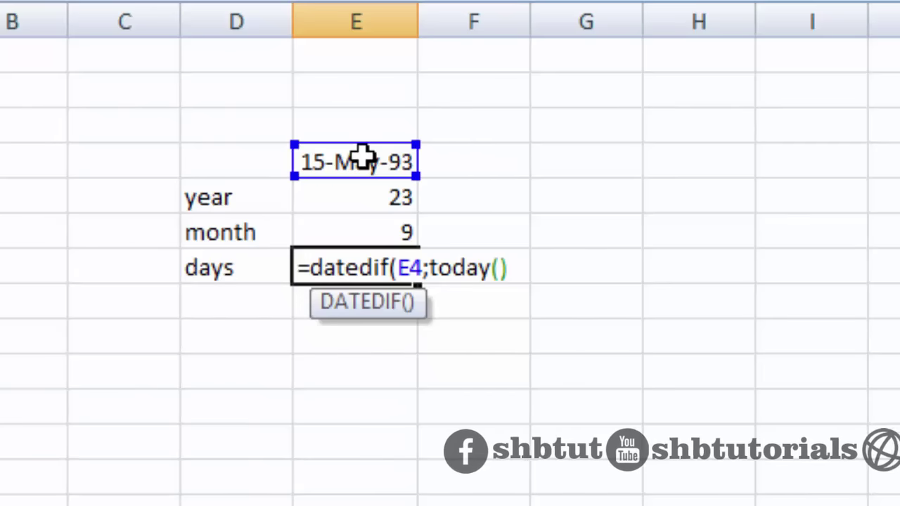
pyautogui.write(',')
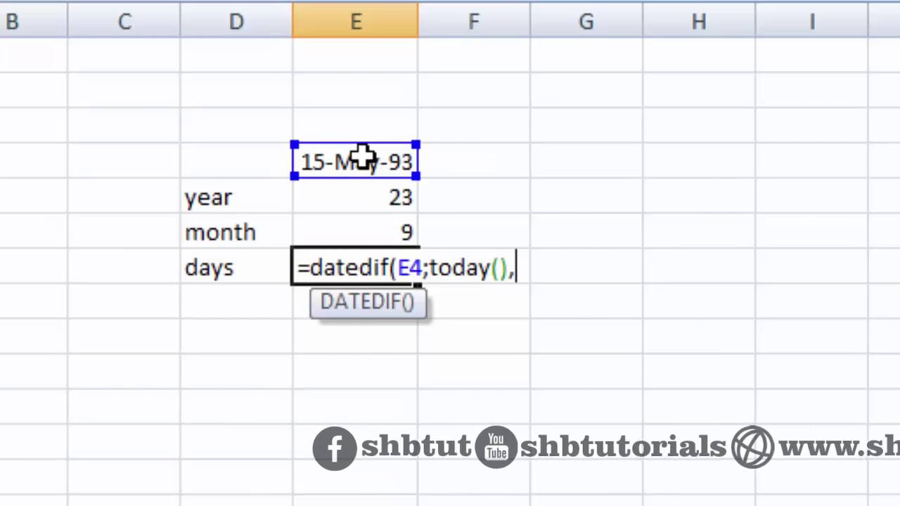
pyautogui.write('"')
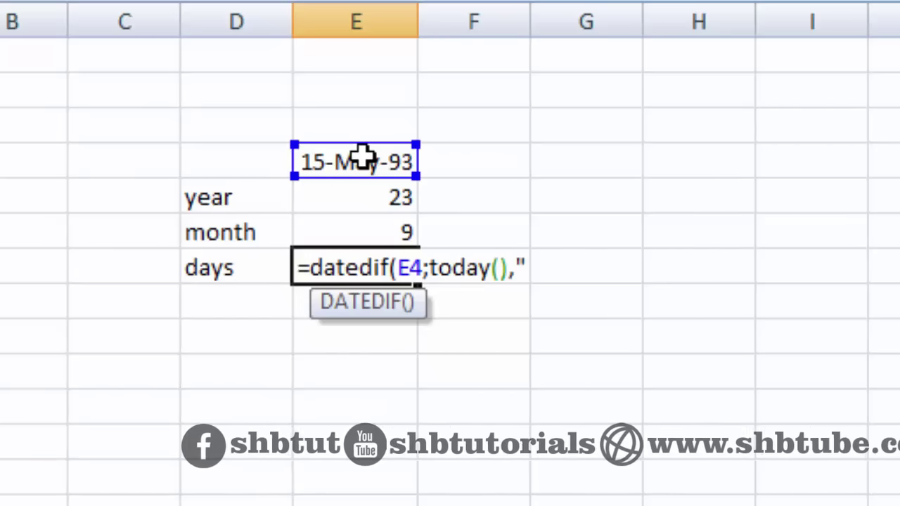
pyautogui.write('M')
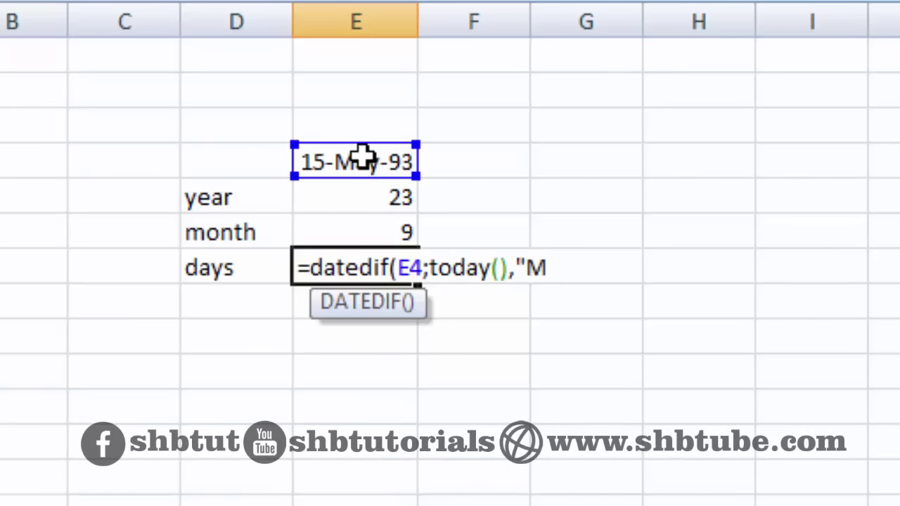
pyautogui.write('D')
pyautogui.write('")')
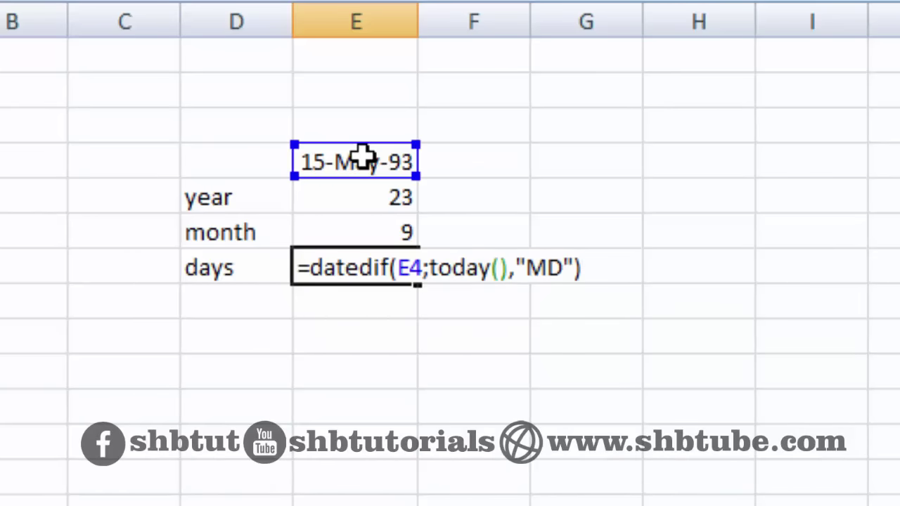
# Replace the semicolon after E4 with a comma so the days formula returns 18
pyautogui.press('Left')
pyautogui.press('Left')
pyautogui.press('Left')
pyautogui.hotkey('shift', 'Left')
pyautogui.hotkey('shift', 'Left')
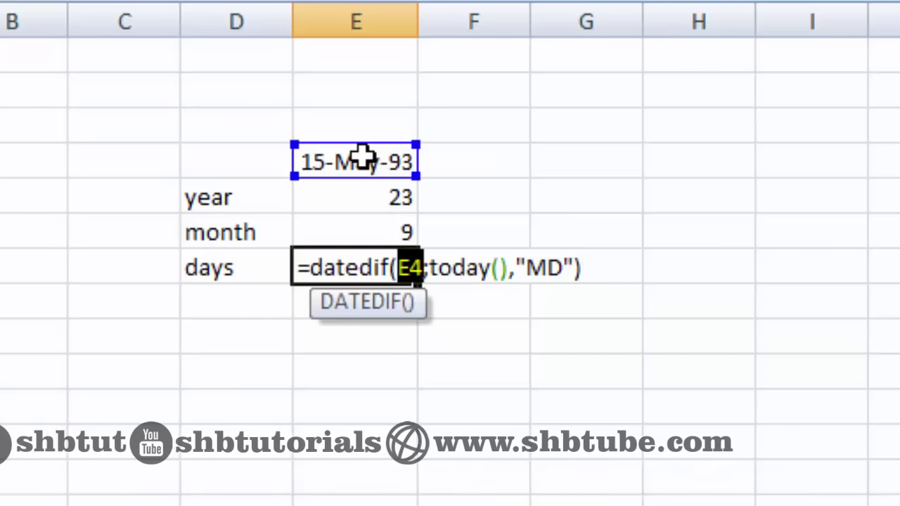
pyautogui.click(428, 267)
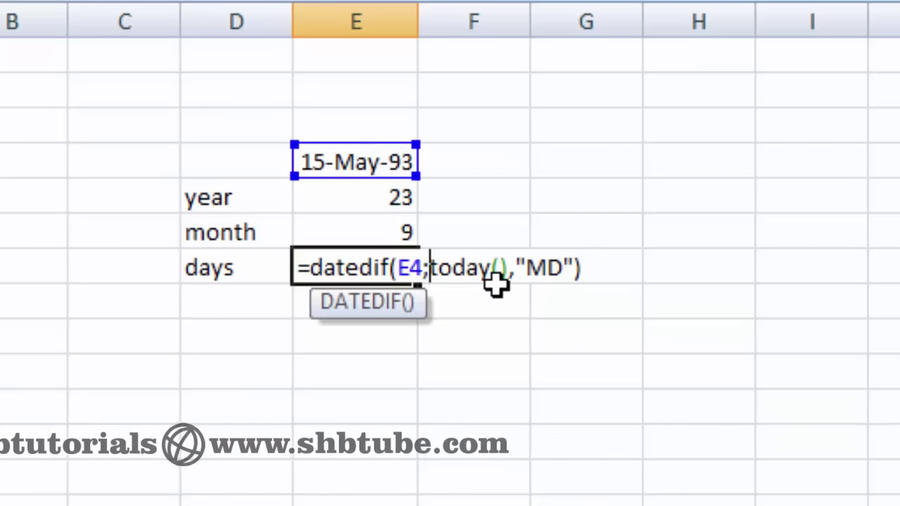
pyautogui.press('Return')
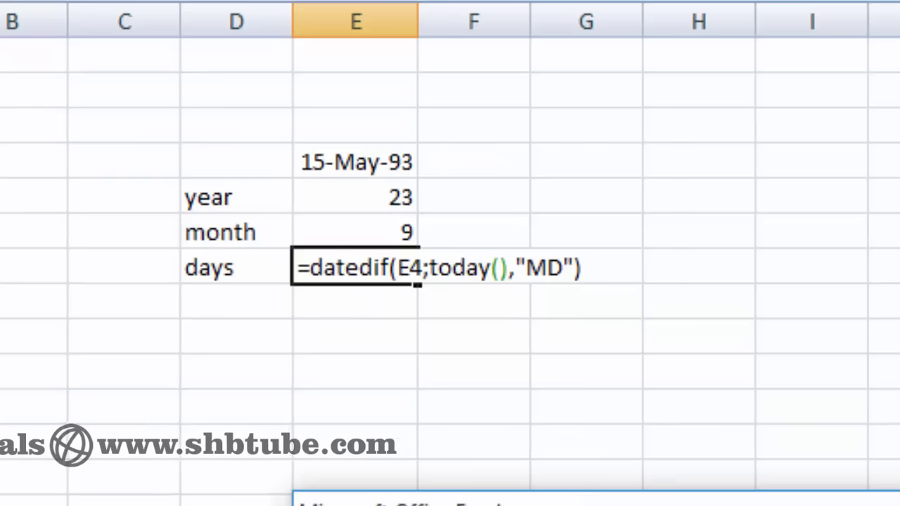
pyautogui.press('Return')
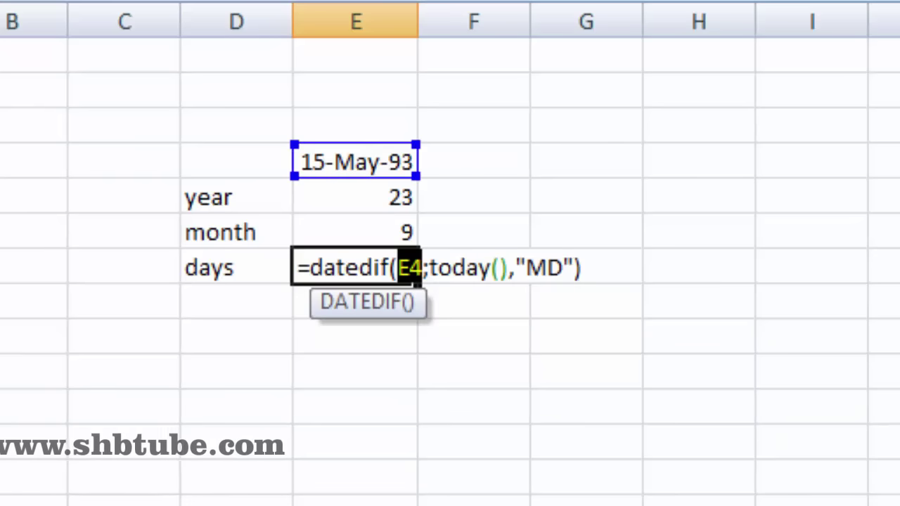
pyautogui.press('Right')
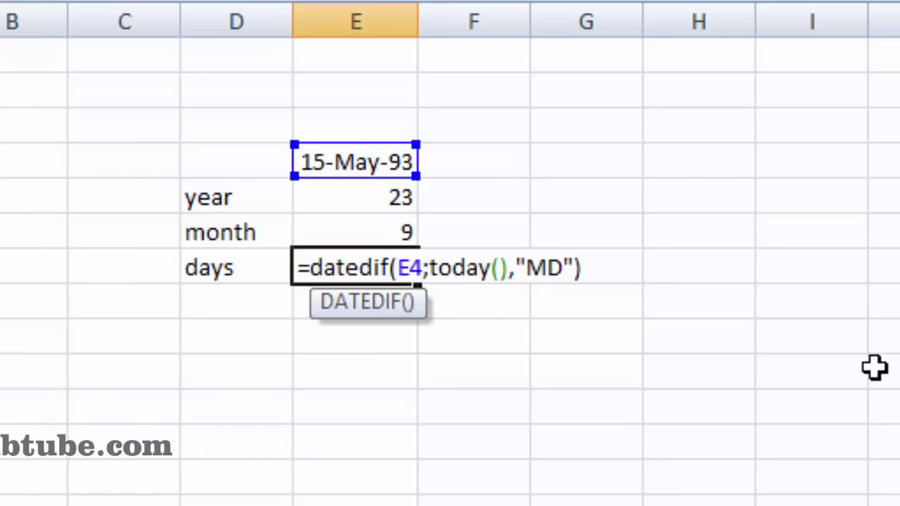
pyautogui.press('Delete')
pyautogui.write(',')
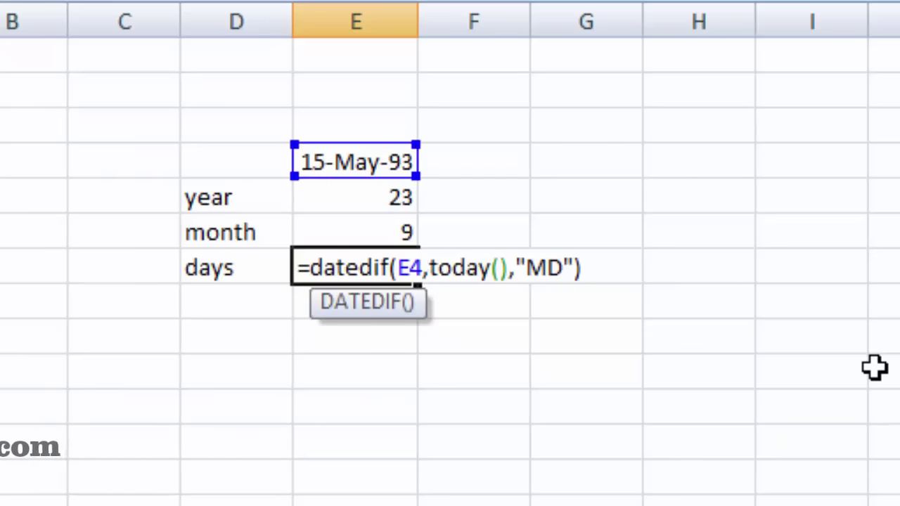
pyautogui.press('Return')
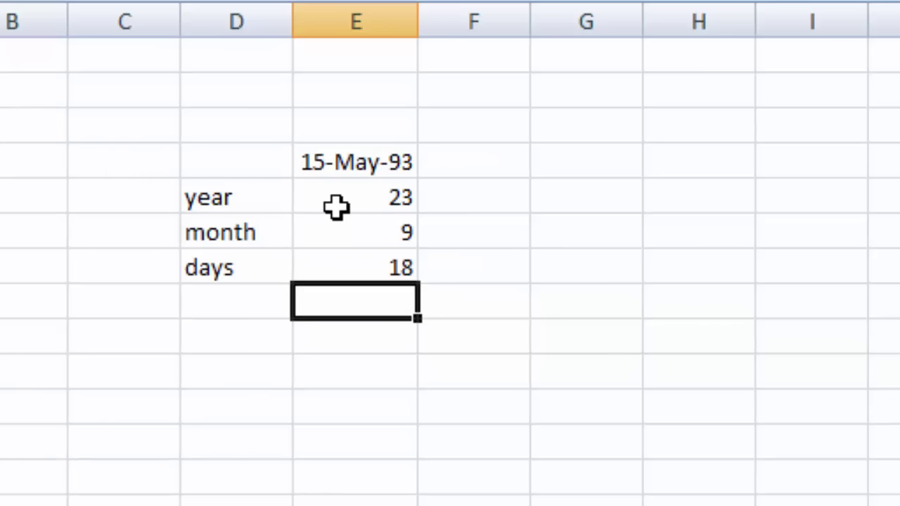
# Clear the birth date from E4, making year, month and days read 117, 2 and 2
pyautogui.click(378, 268)
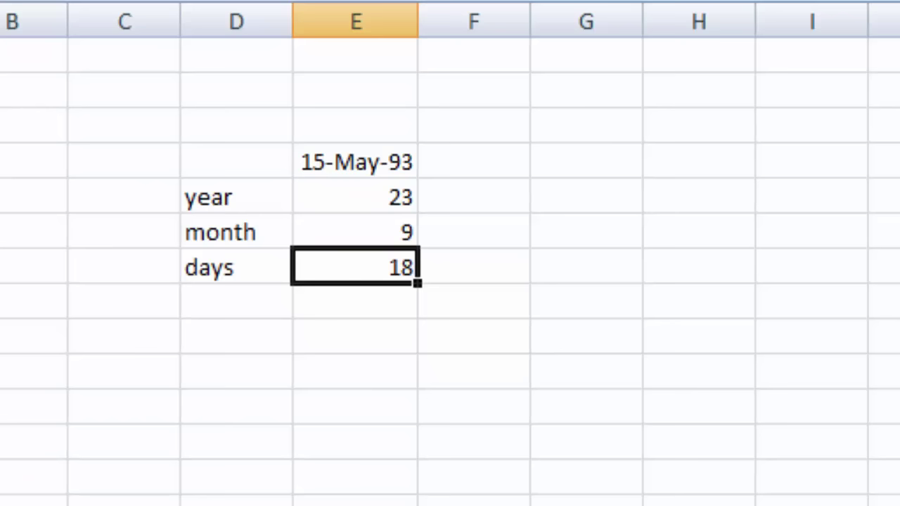
pyautogui.press('Up')
pyautogui.press('Up')
pyautogui.press('Up')
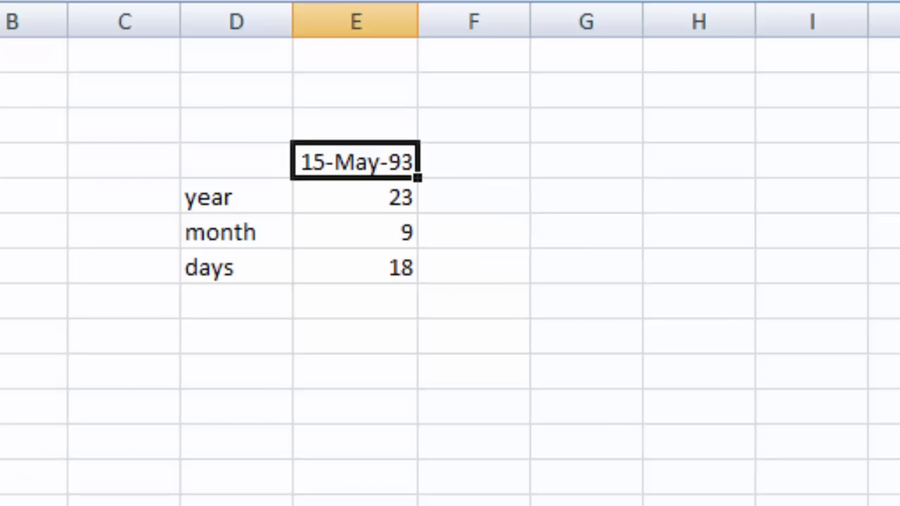
pyautogui.press('Delete')
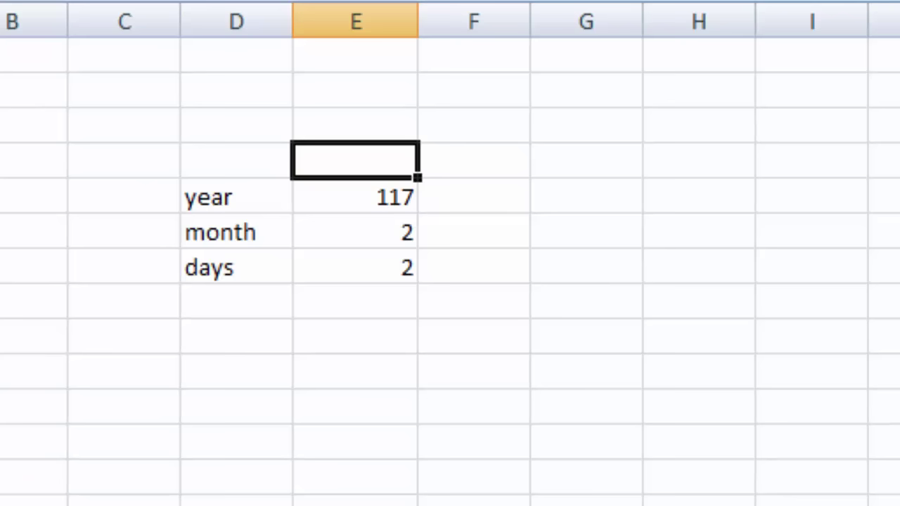
# Try 14-Aug-1947, then 1-Jan-2016 in E4, giving 1 year, 2 months, 1 day
pyautogui.write('14-')
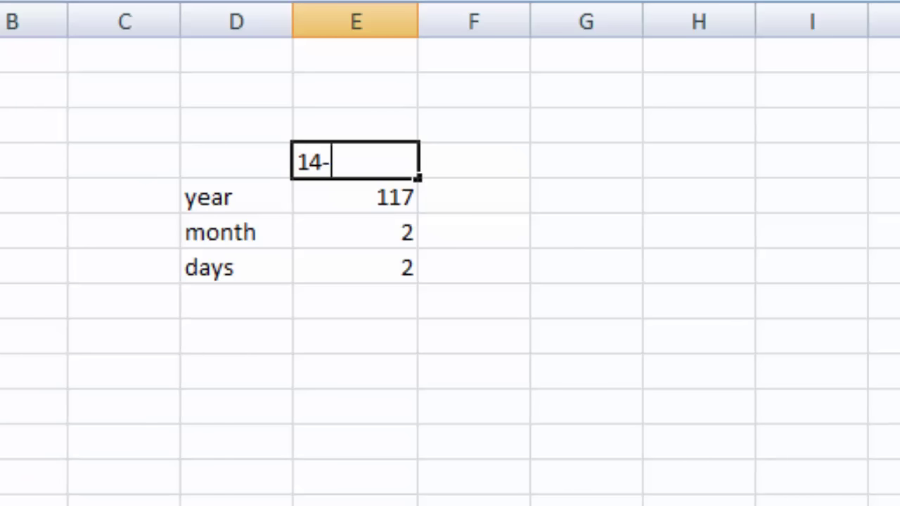
pyautogui.write('a')
pyautogui.write('ug-1')
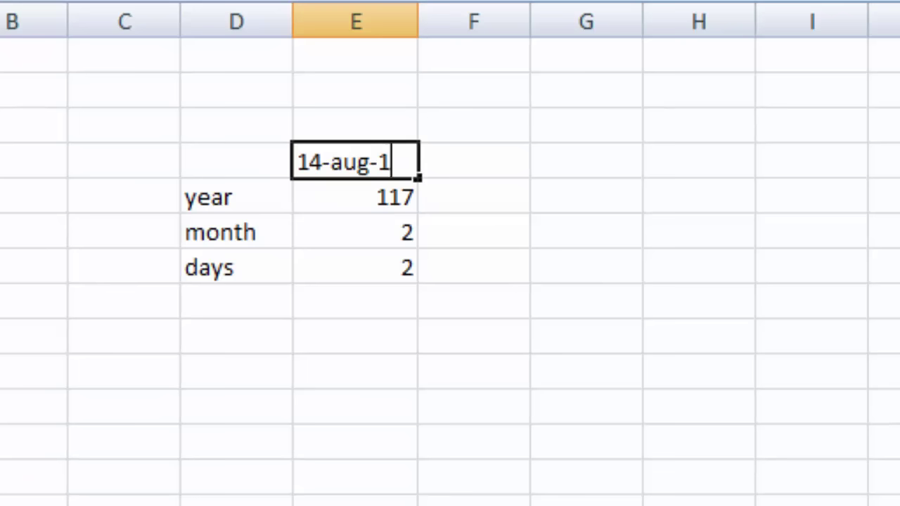
pyautogui.write('947')
pyautogui.press('Return')
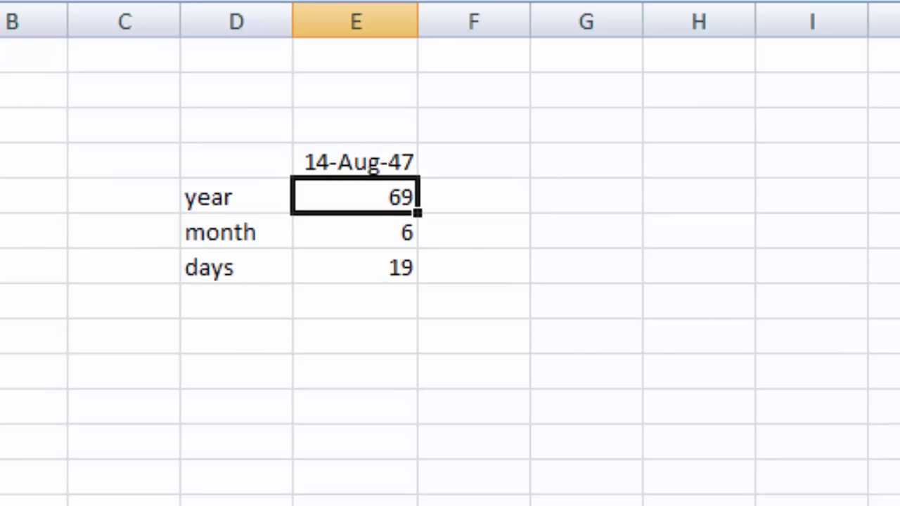
pyautogui.click(355, 161)
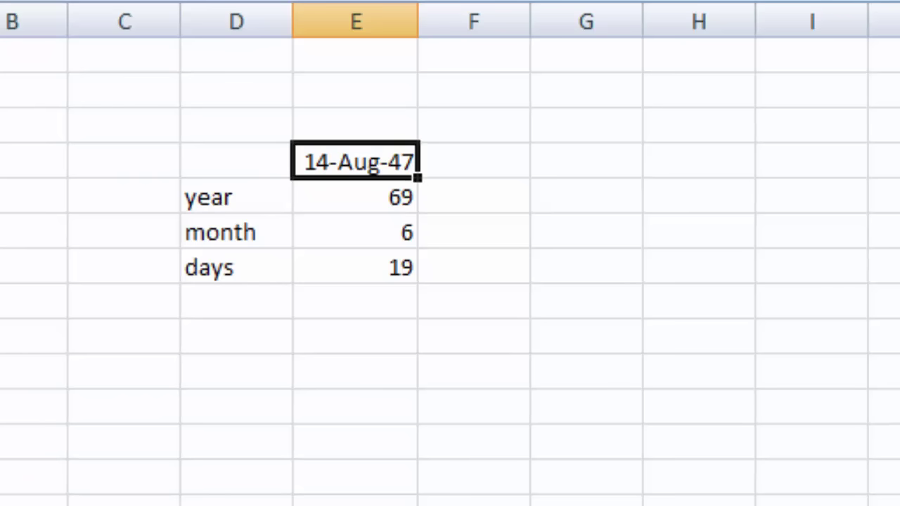
pyautogui.press('Delete')
pyautogui.write('1')
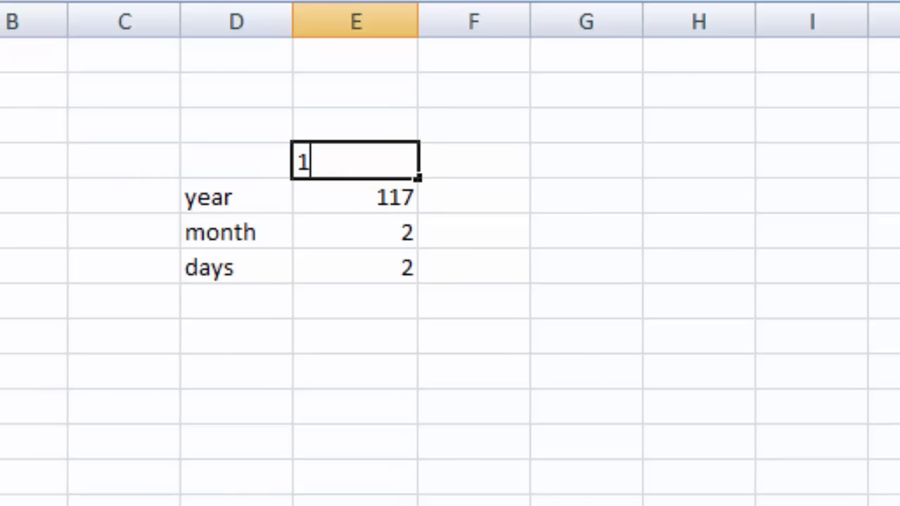
pyautogui.write('-jan')
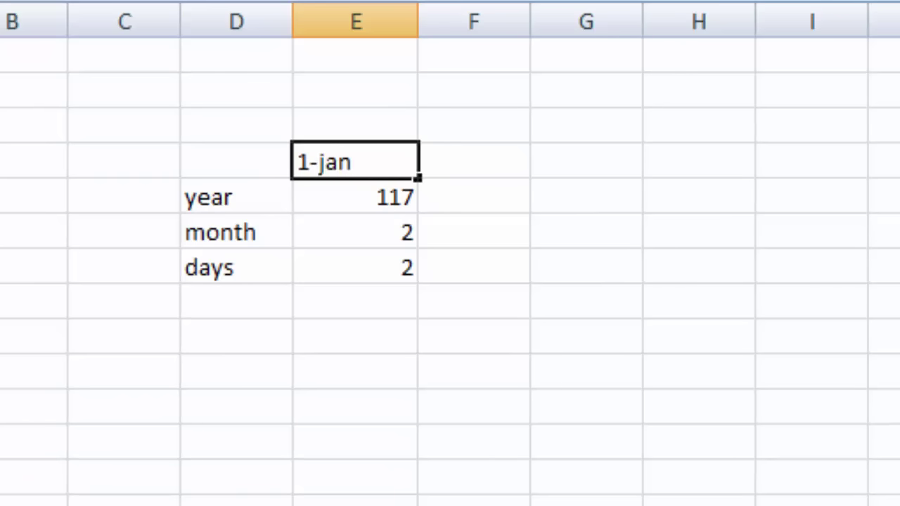
pyautogui.write('-2')
pyautogui.write('16')
pyautogui.press('BackSpace')
pyautogui.press('BackSpace')
pyautogui.write('016')
pyautogui.press('Return')
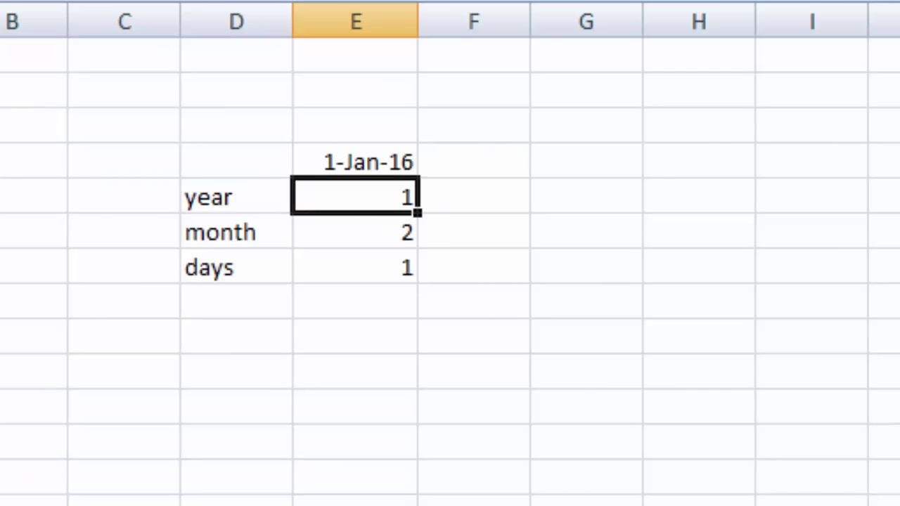